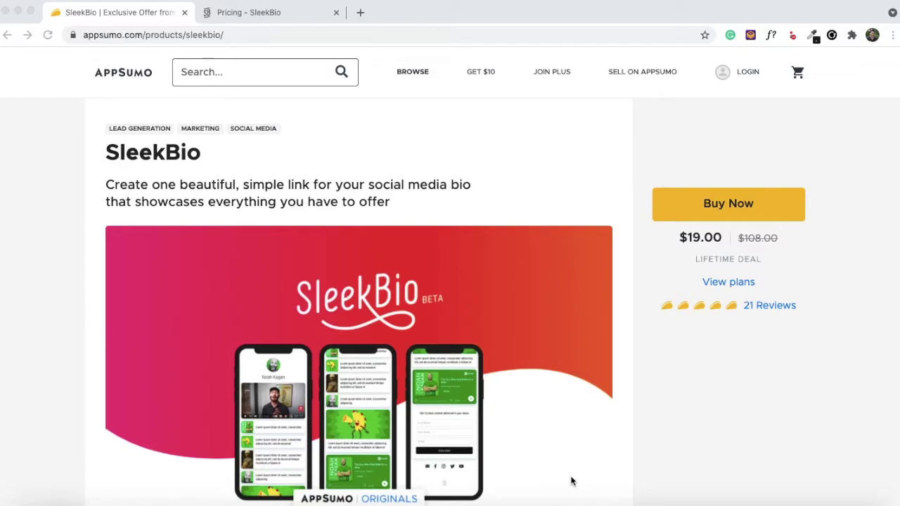
Review the SleekBio offer on AppSumo down to the Lifetime Plan features and highlight the "Reduced branding" item
scroll(571, 481, "down", 1)
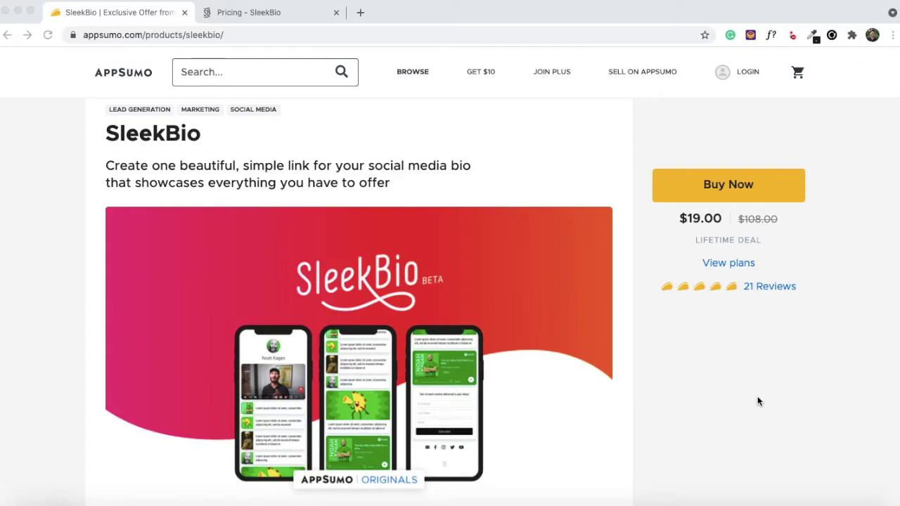
scroll(757, 401, "down", 1)
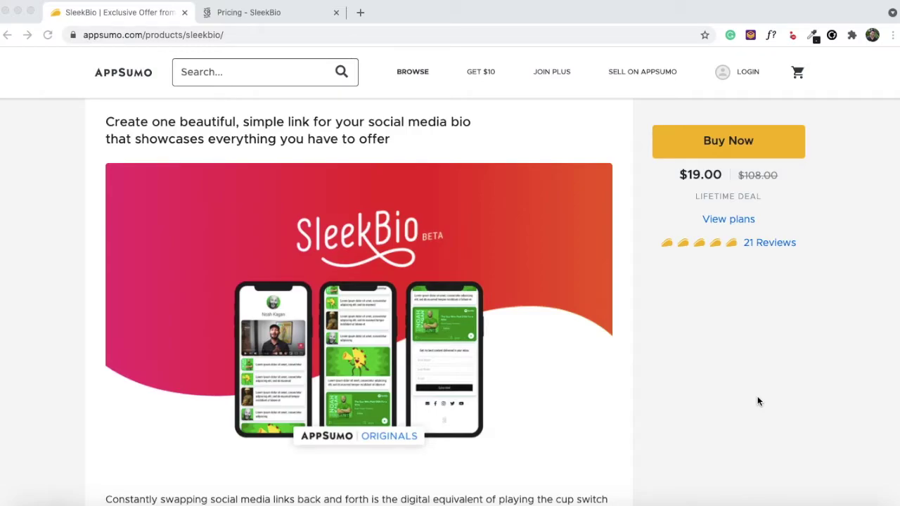
scroll(758, 401, "down", 15)
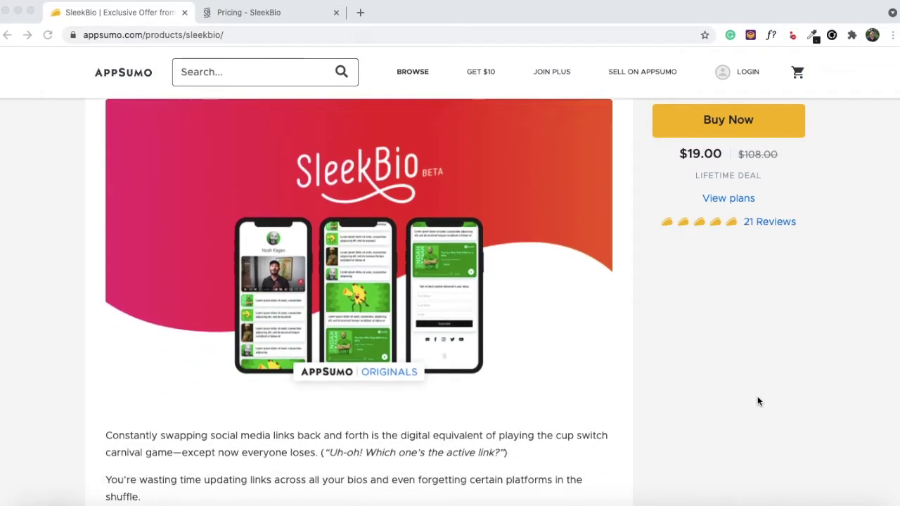
scroll(757, 401, "down", 20)
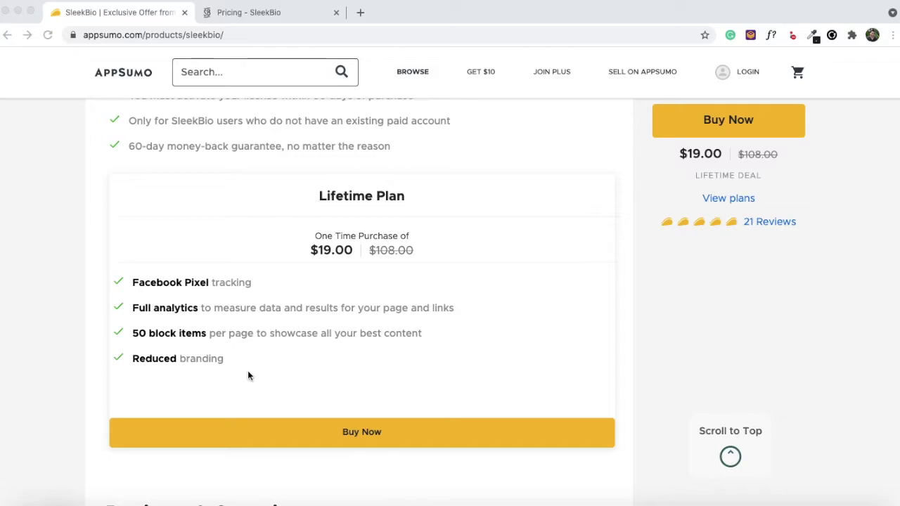
scroll(247, 377, "down", 2)
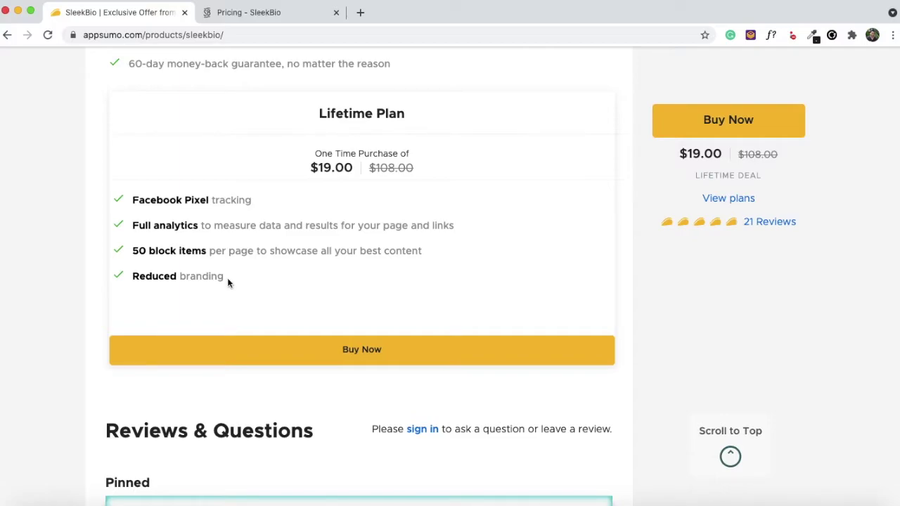
left_click_drag(227, 278, 158, 292)
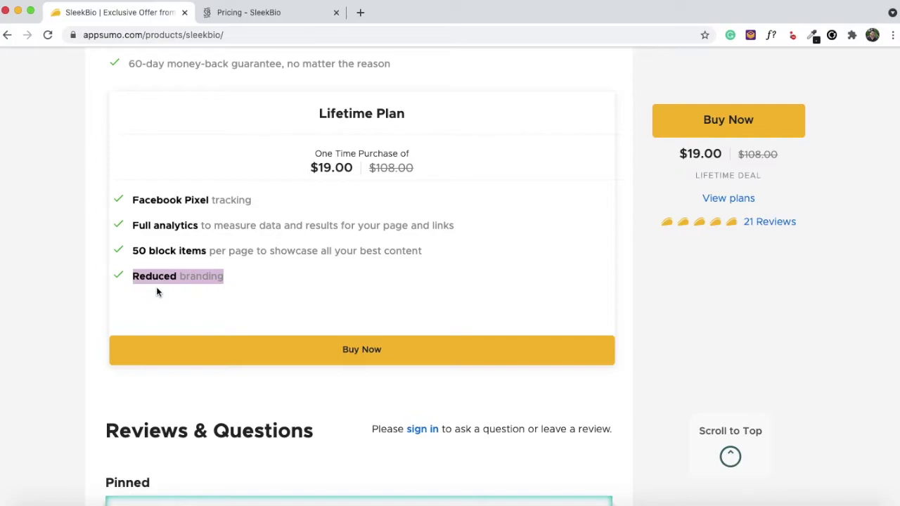
Compare the Lifetime Plan features on AppSumo with the Free and Lifetime plans on SleekBio's pricing page
left_click(237, 16)
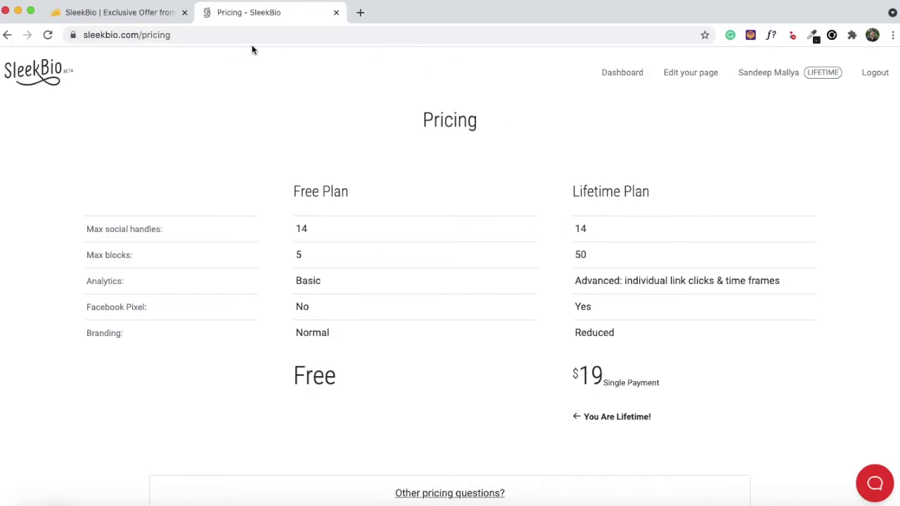
left_click(151, 12)
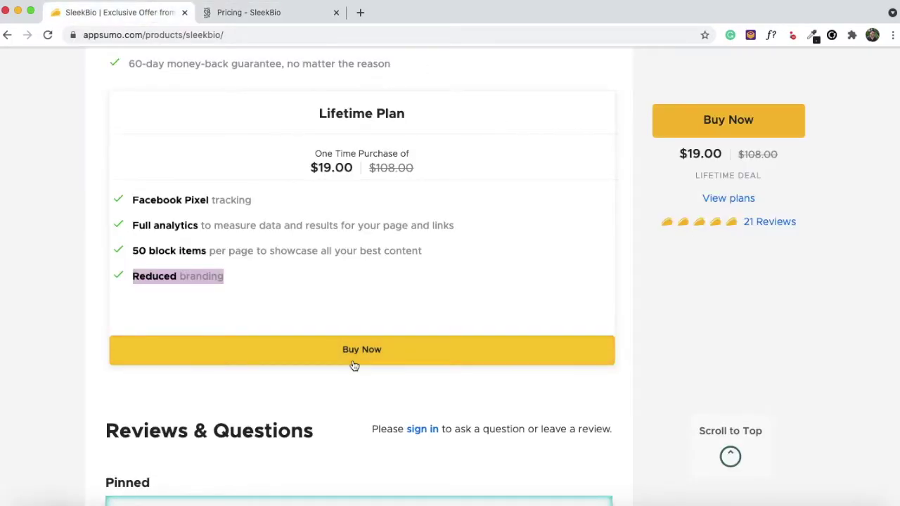
left_click(276, 19)
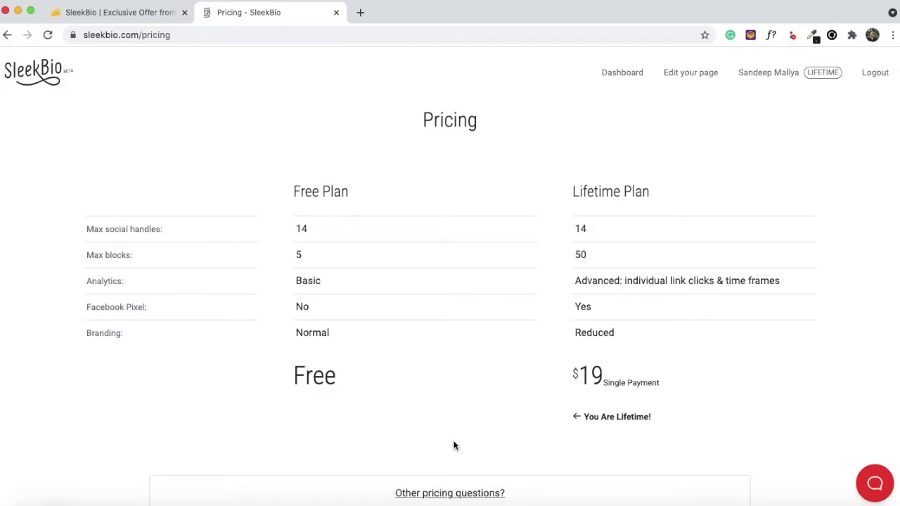
Examine the SleekBio dashboard's page views, clicks per block and time range options
key("ctrl+shift+Tab")
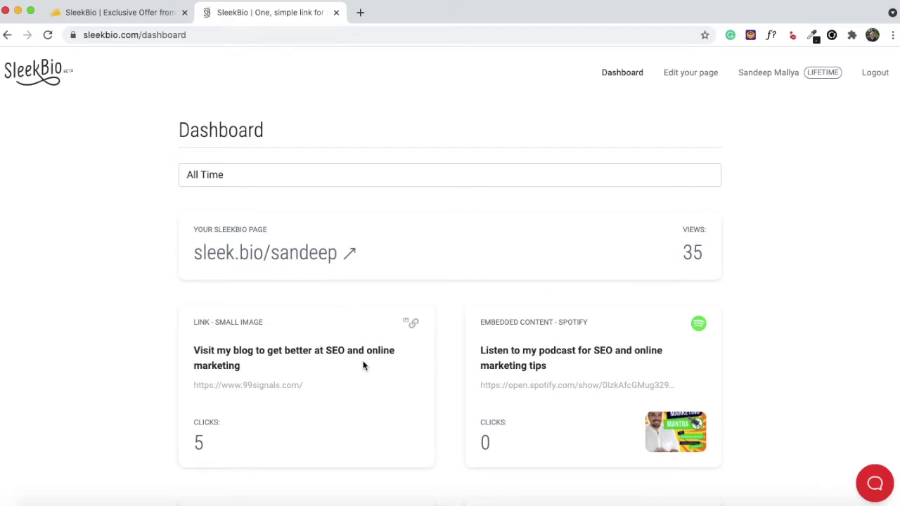
scroll(364, 366, "down", 5)
scroll(363, 366, "up", 5)
left_click(204, 176)
left_click(256, 177)
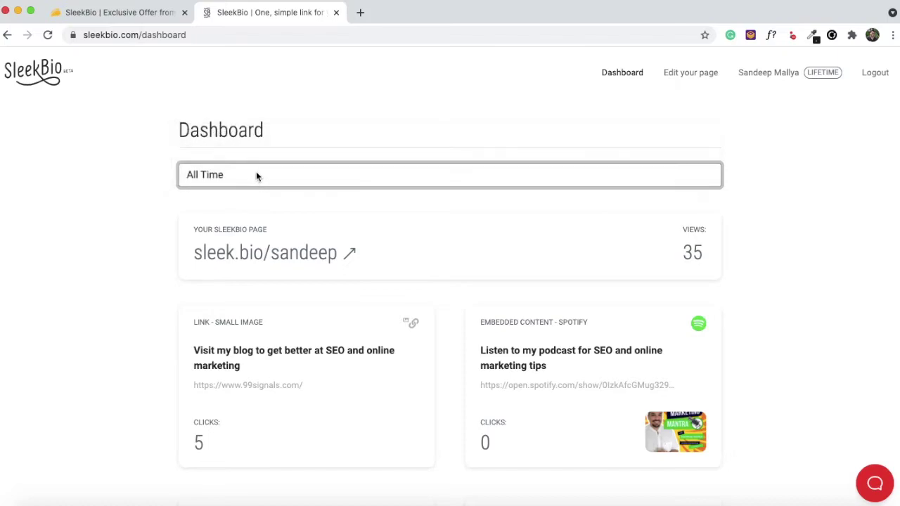
left_click(256, 177)
left_click(162, 211)
left_click(162, 211)
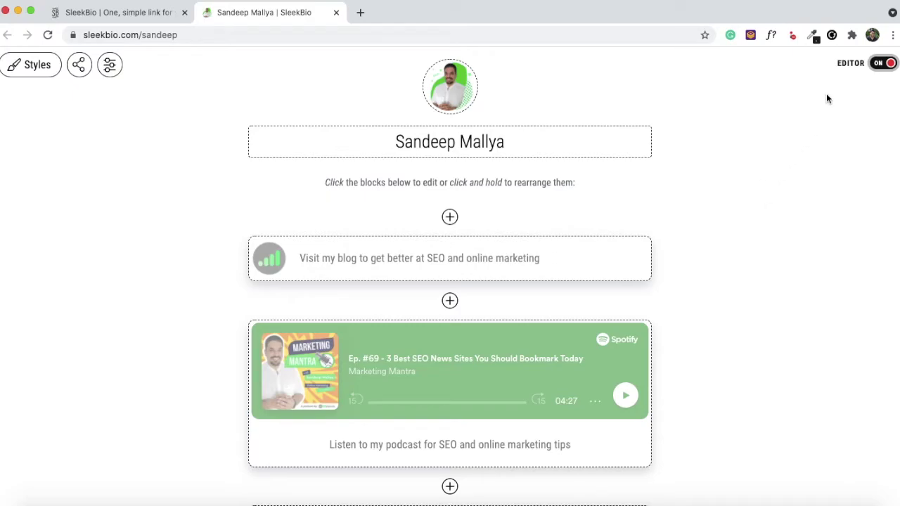
Turn the editor off and examine the bio page as visitors see it, from the profile header to the social media icons
left_click(884, 64)
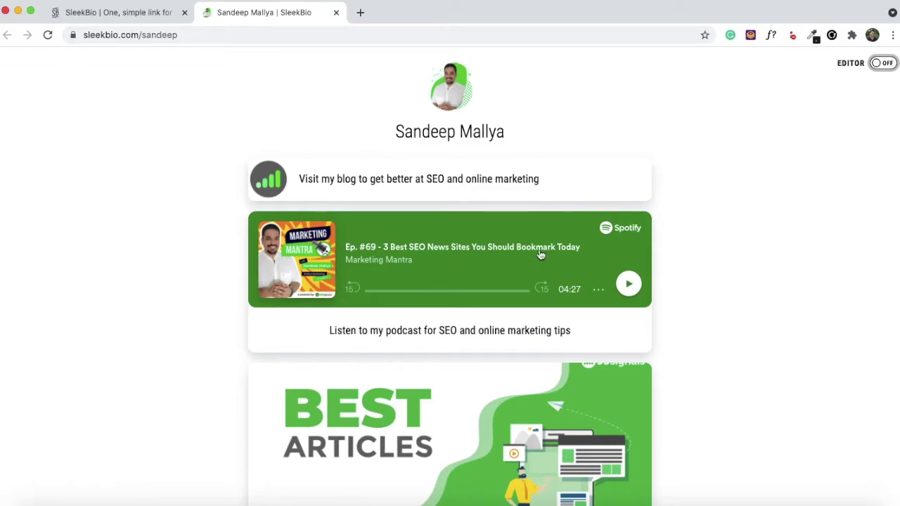
scroll(540, 254, "down", 3)
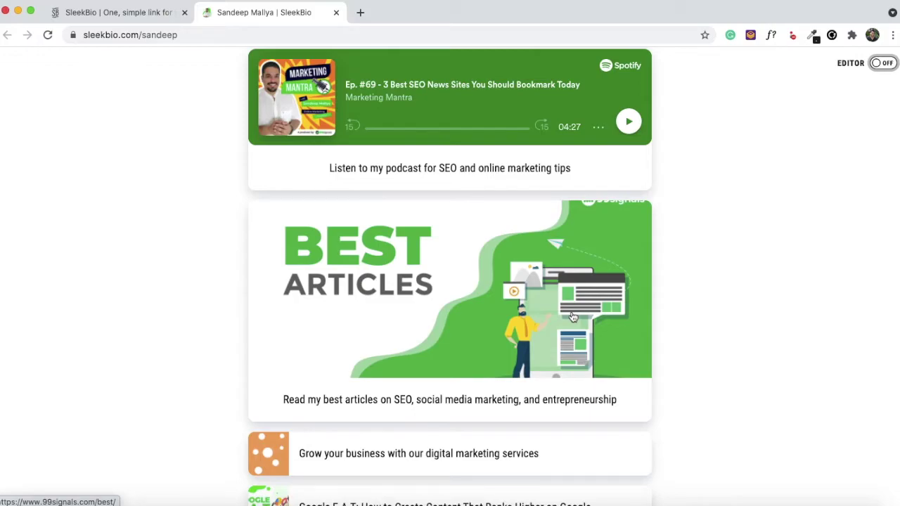
scroll(535, 451, "down", 1)
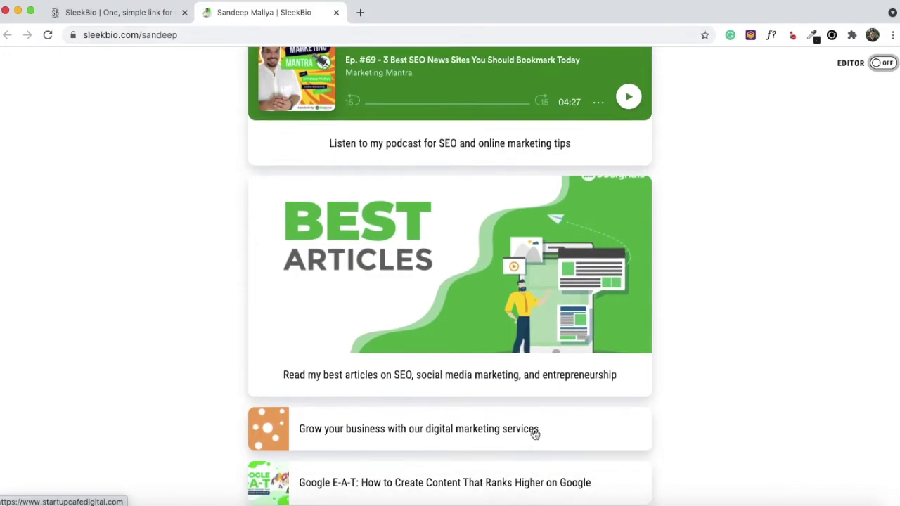
scroll(534, 435, "down", 1)
scroll(522, 446, "down", 1)
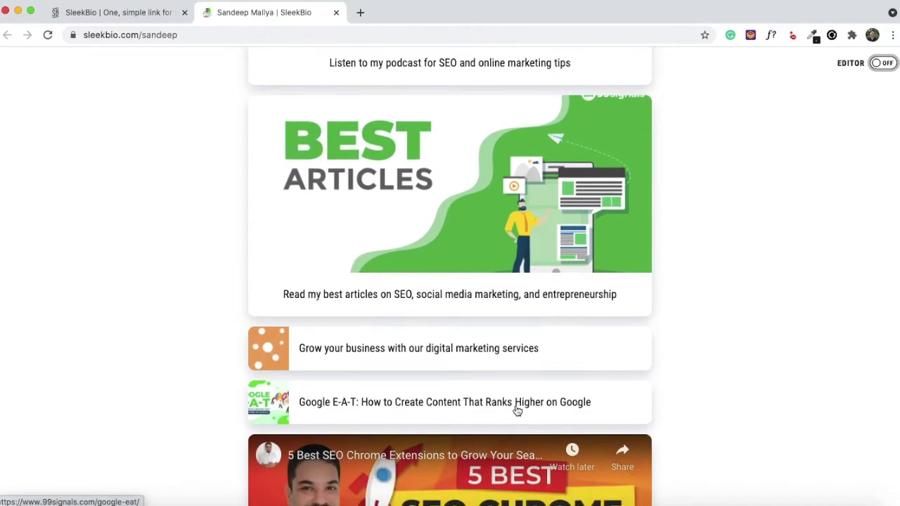
scroll(517, 410, "down", 1)
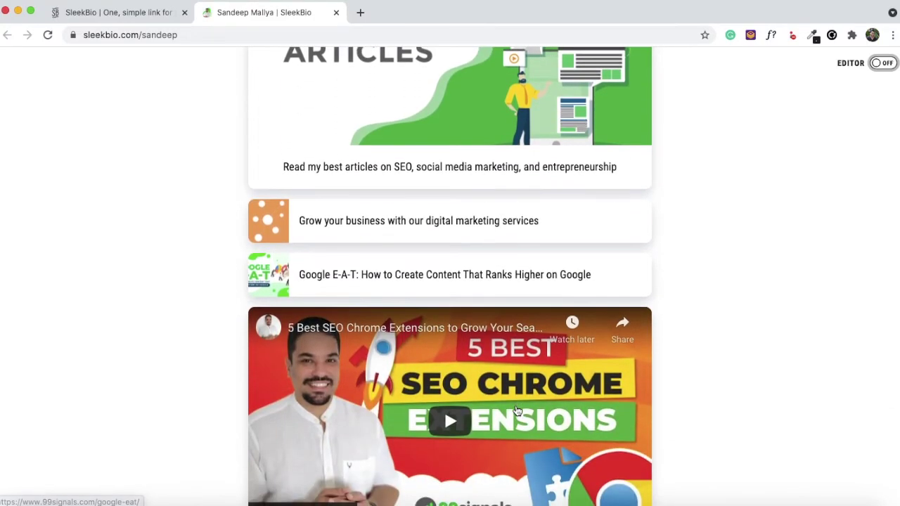
scroll(517, 411, "down", 2)
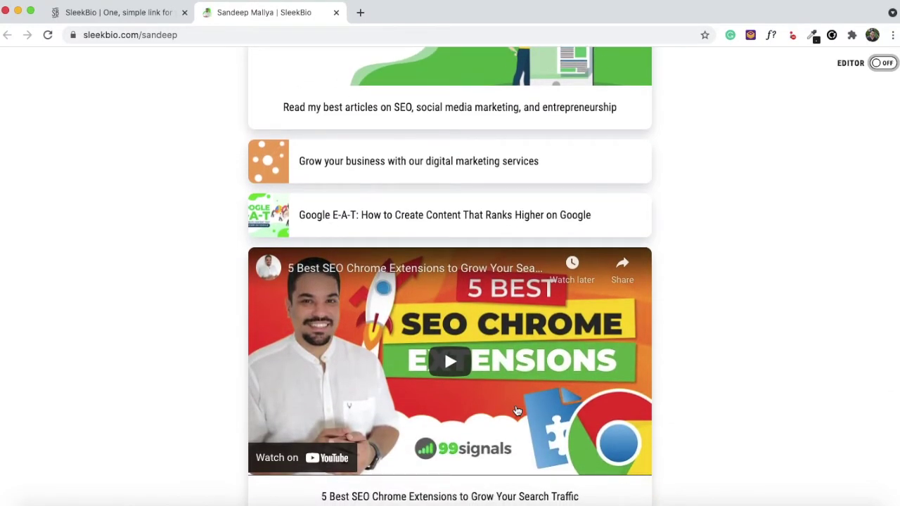
scroll(606, 352, "down", 10)
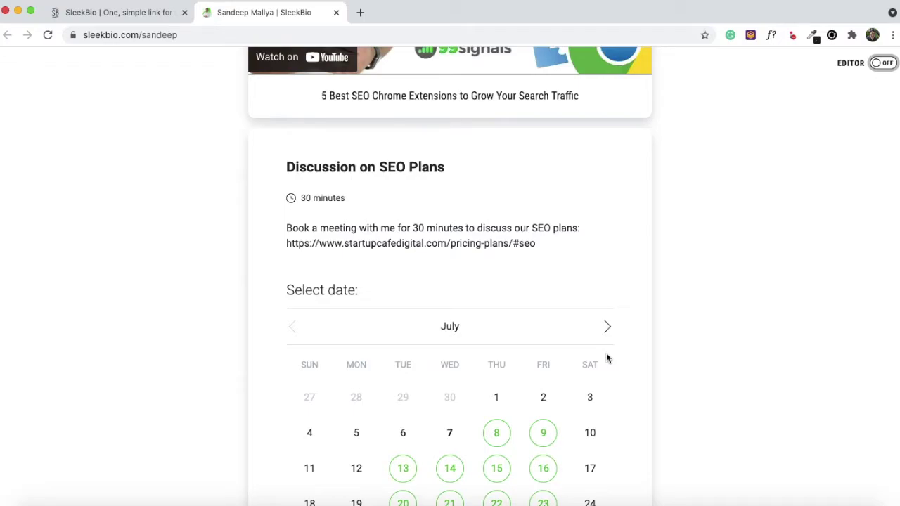
scroll(607, 357, "down", 3)
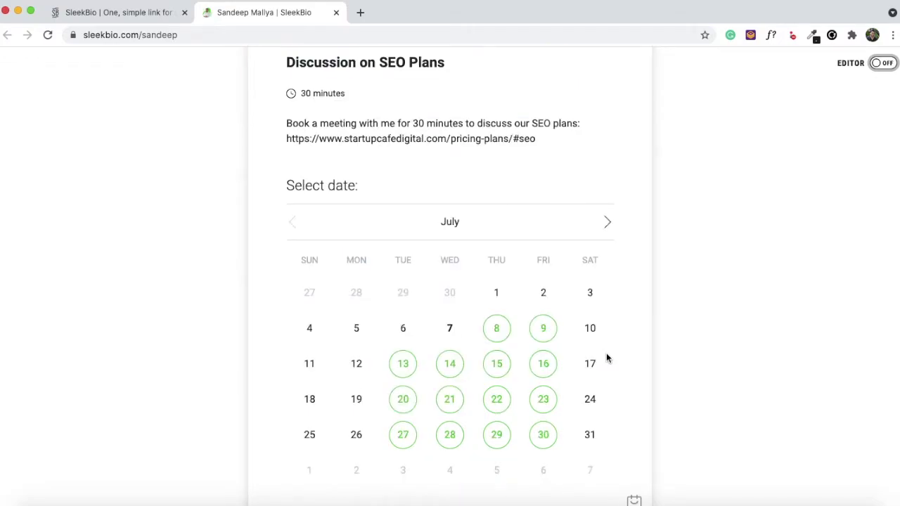
scroll(606, 358, "down", 4)
scroll(607, 358, "up", 2)
scroll(606, 358, "down", 4)
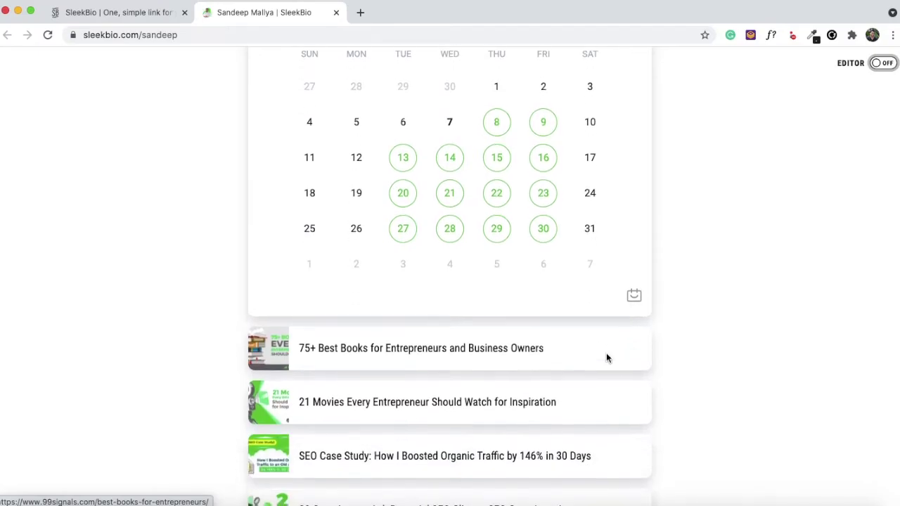
scroll(607, 358, "down", 4)
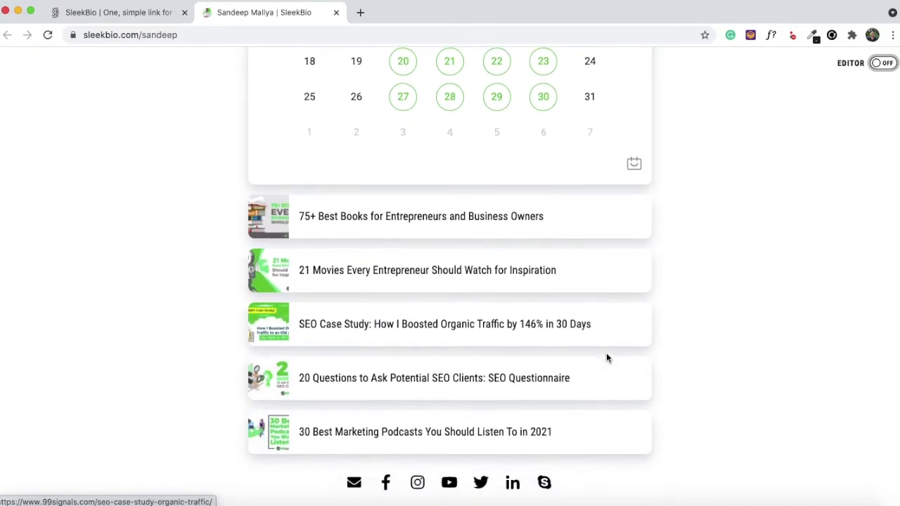
scroll(608, 358, "down", 1)
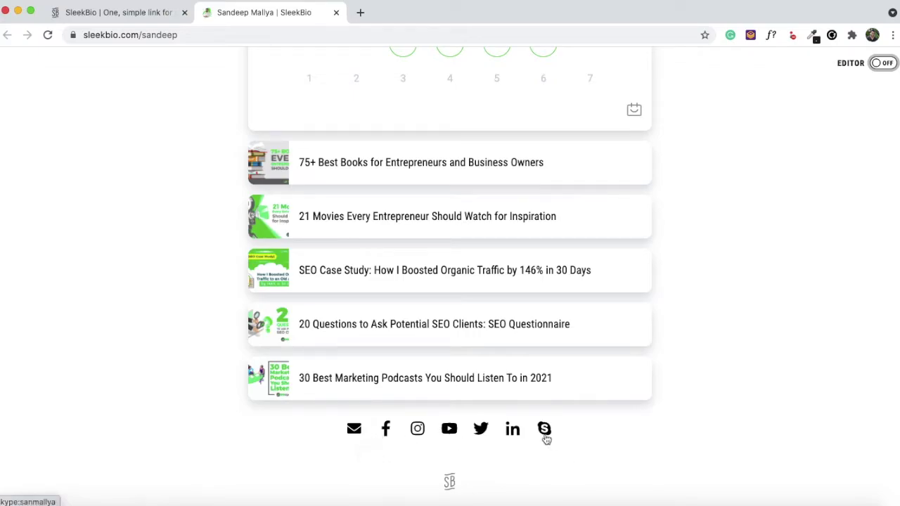
scroll(849, 185, "up", 15)
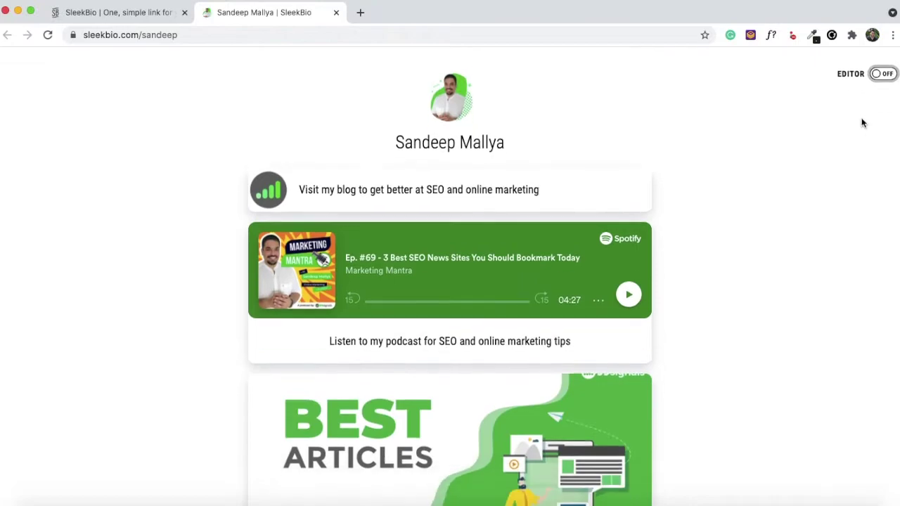
Turn the editor back on, start a link block above the blog link, examine its fields and close it without saving
left_click(880, 63)
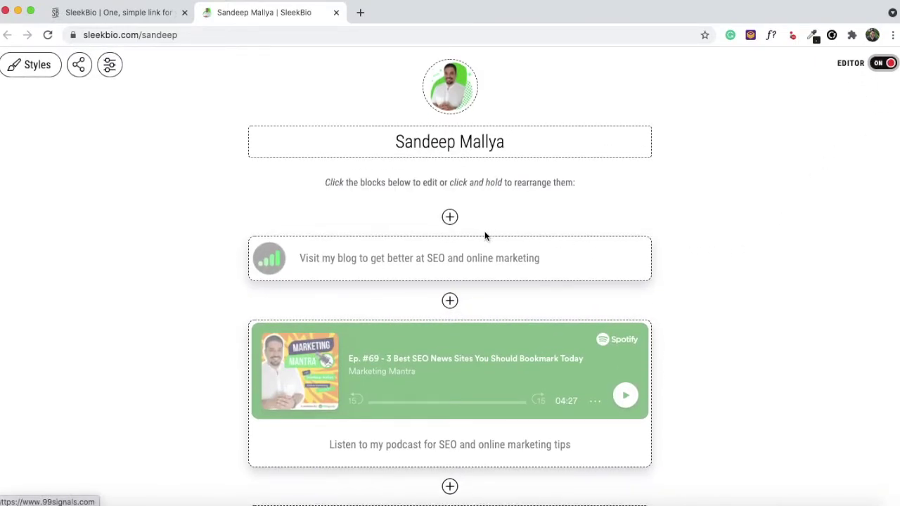
left_click(450, 220)
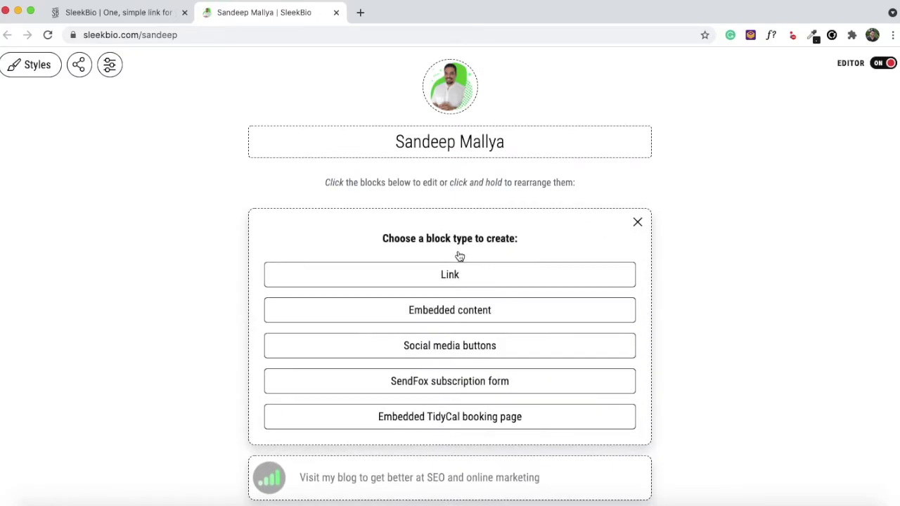
left_click(458, 275)
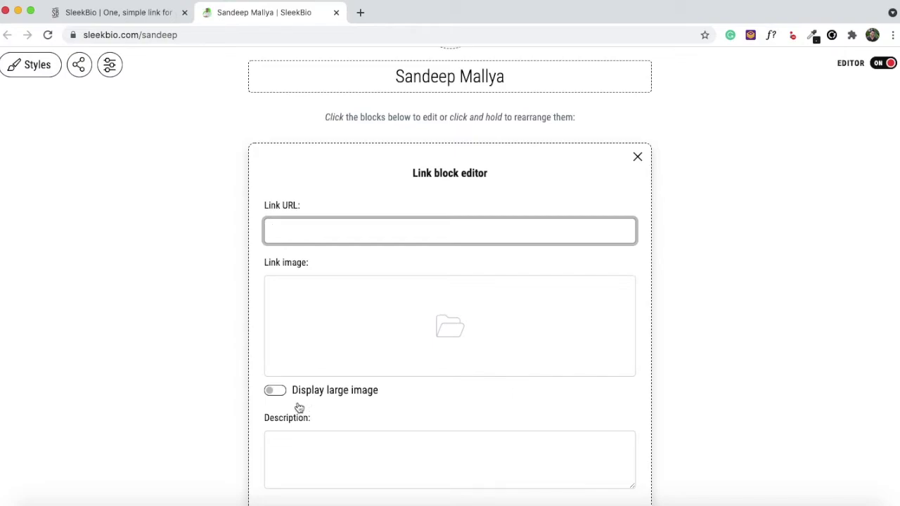
left_click(323, 445)
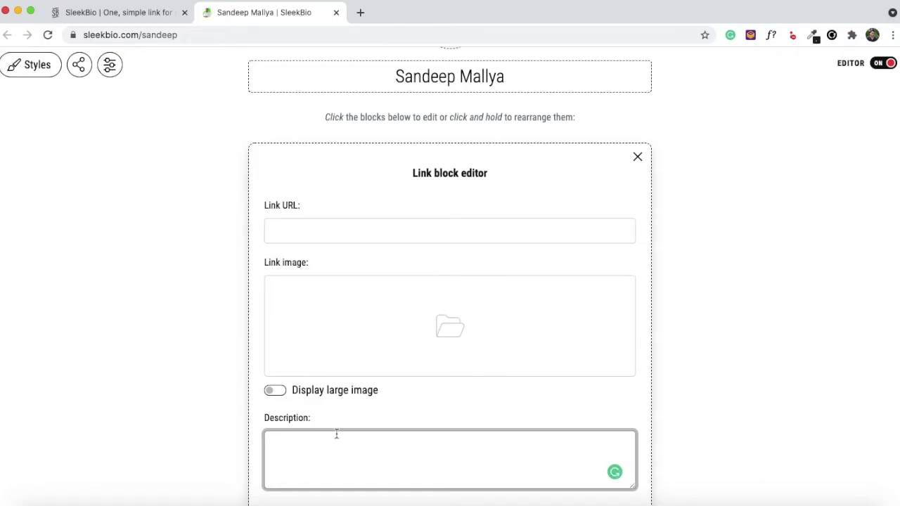
left_click(636, 158)
Open the "Best Articles" link block to examine its URL, image and description settings, and close it unchanged
left_click(388, 352)
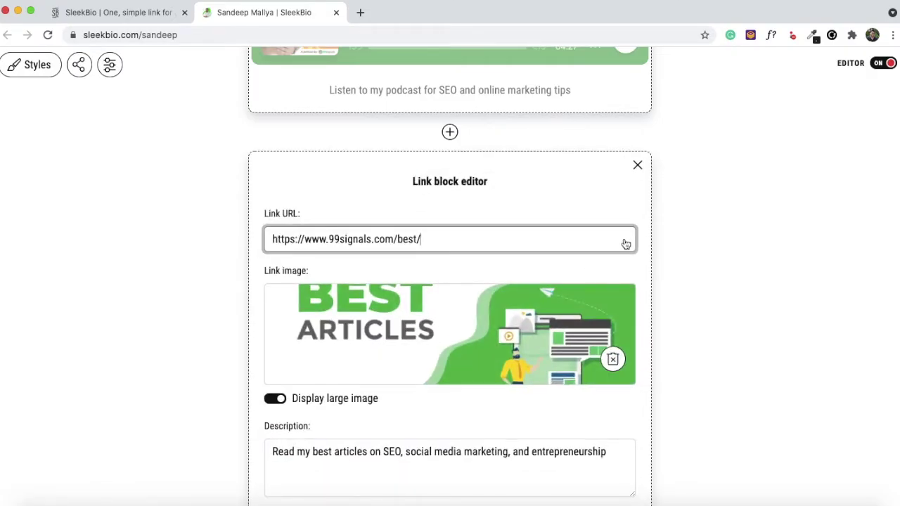
left_click(637, 167)
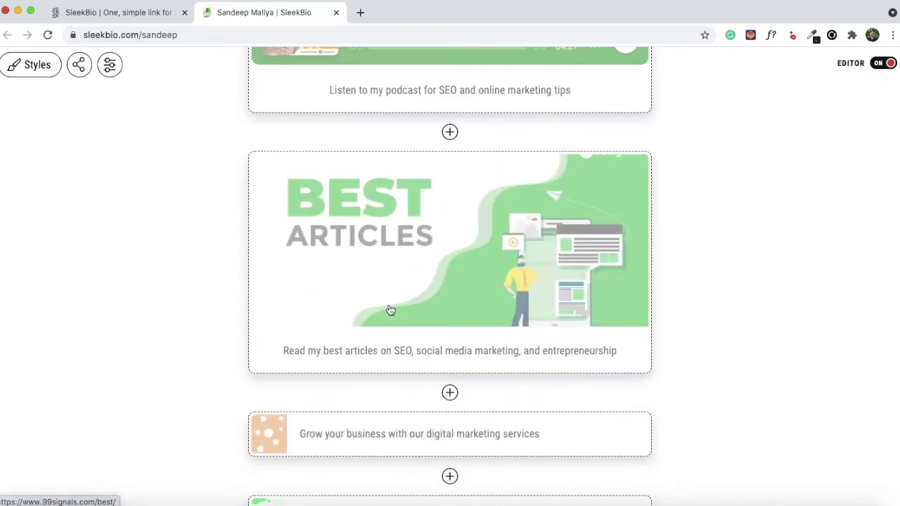
scroll(267, 443, "down", 3)
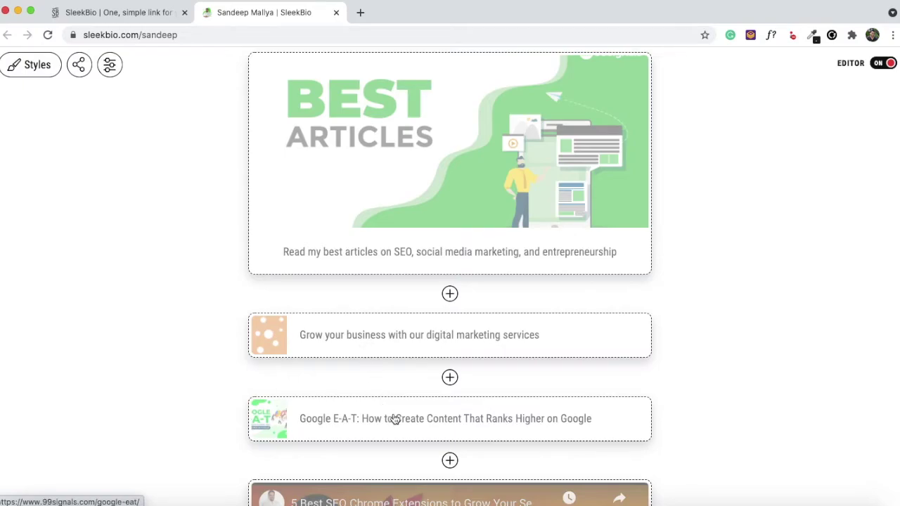
Start an embedded content block above the blog link and examine its fields, supported platforms and the existing Spotify embed
scroll(398, 415, "up", 3)
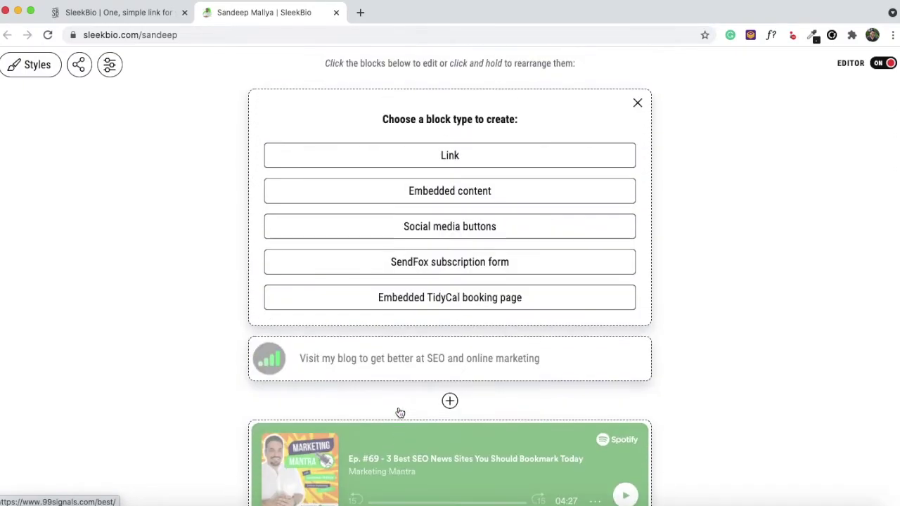
left_click(519, 218)
scroll(492, 239, "down", 1)
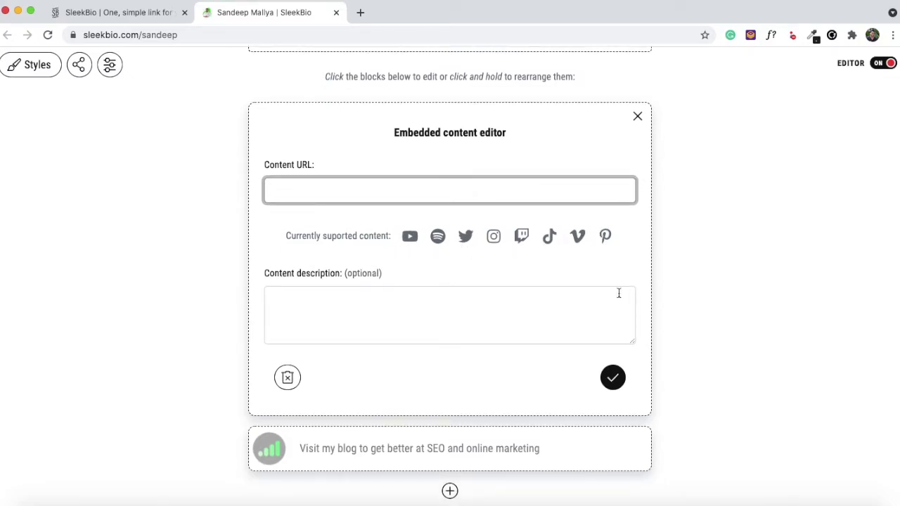
scroll(619, 294, "down", 5)
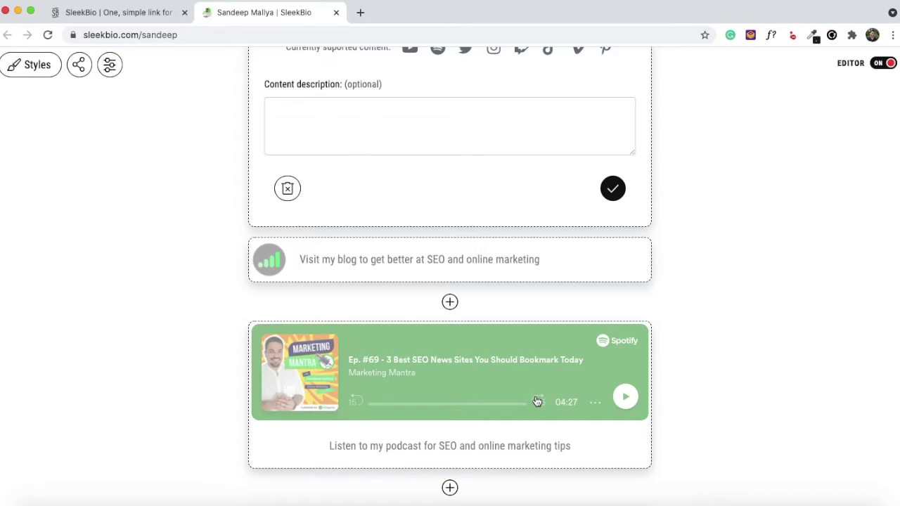
scroll(532, 344, "up", 4)
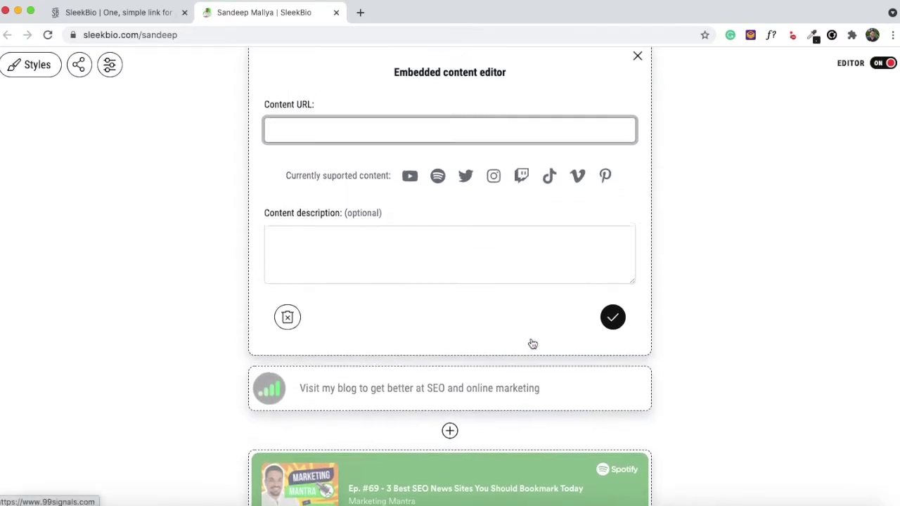
Examine the embedded YouTube video block, and start a social media buttons block to examine its email and social link fields
scroll(459, 296, "down", 1)
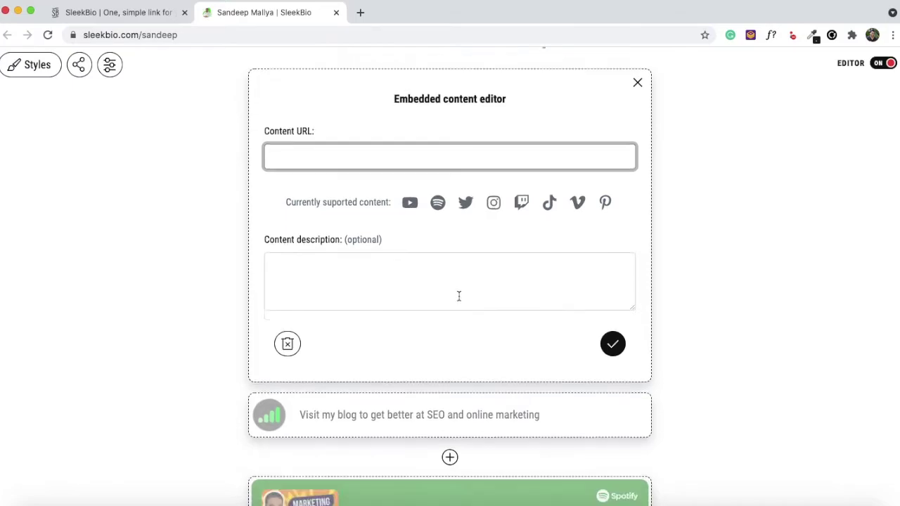
scroll(458, 296, "down", 12)
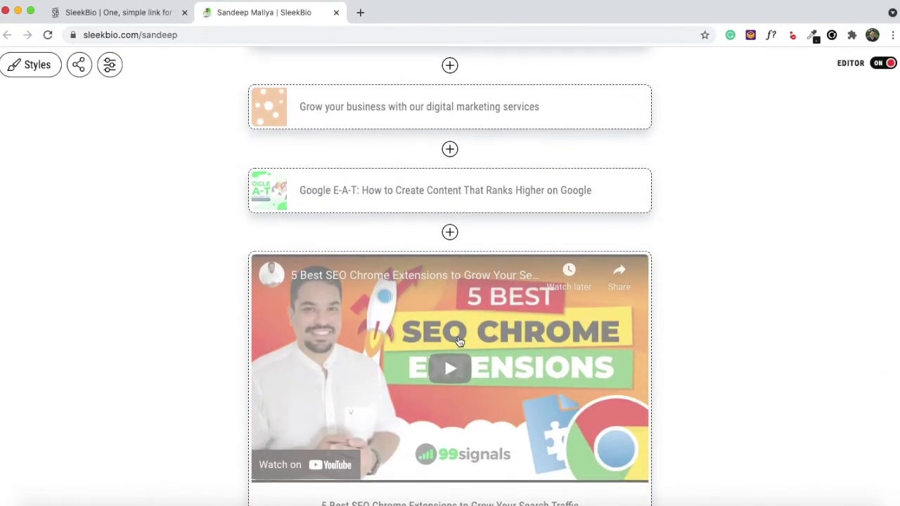
scroll(459, 341, "up", 10)
left_click(509, 147)
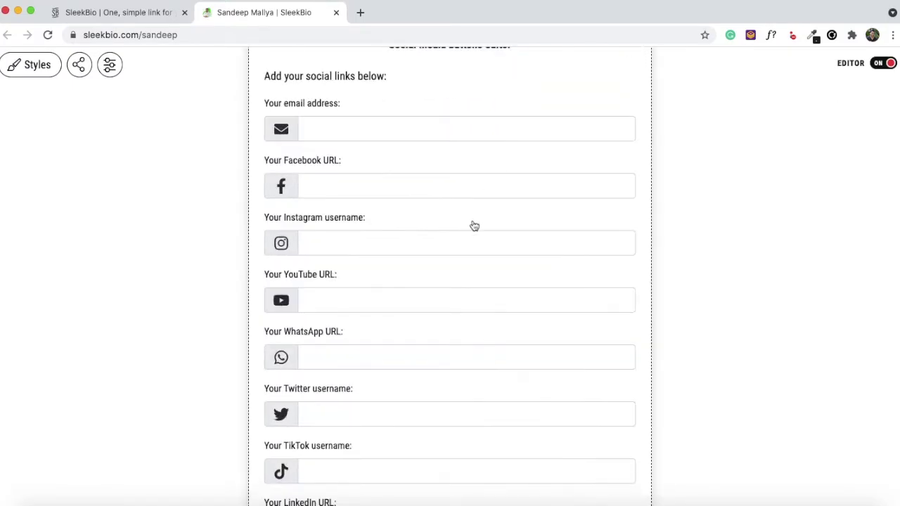
scroll(573, 408, "down", 10)
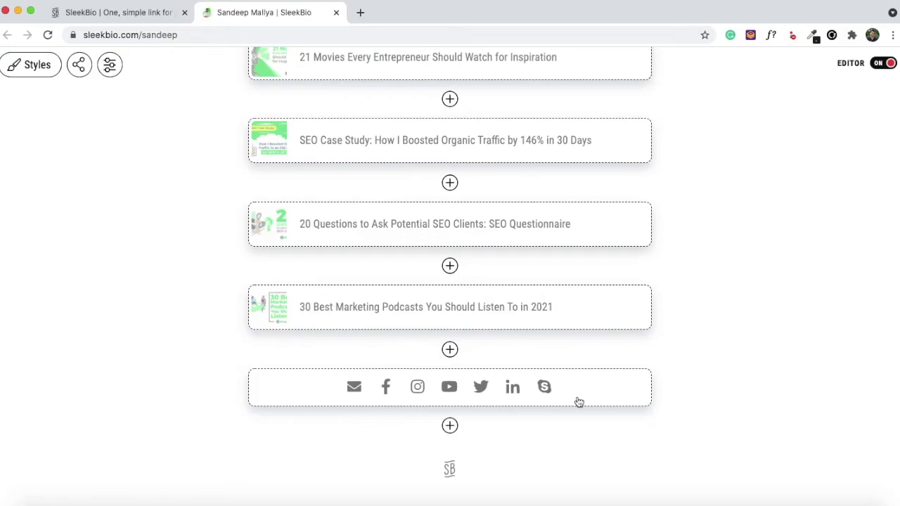
Move the social media buttons block to the start of the page's blocks and turn the editor off to view it
left_click_drag(579, 402, 535, 77)
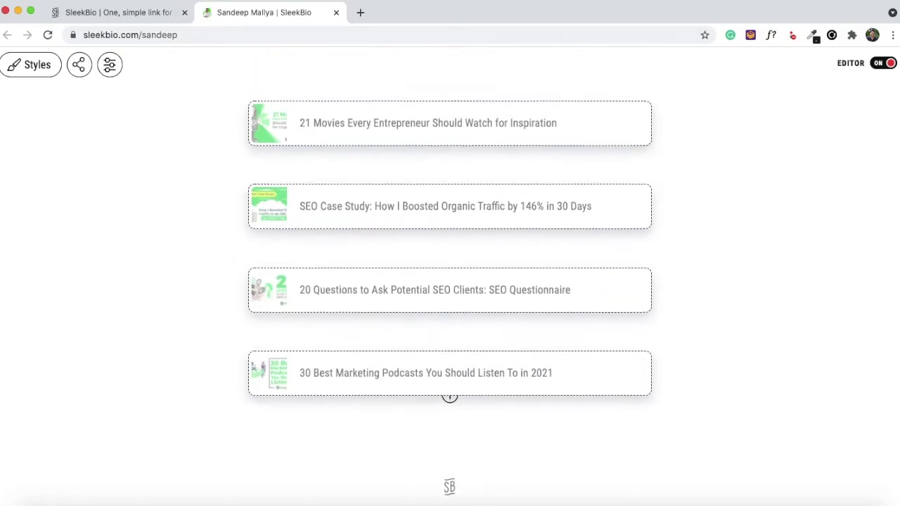
left_click(883, 62)
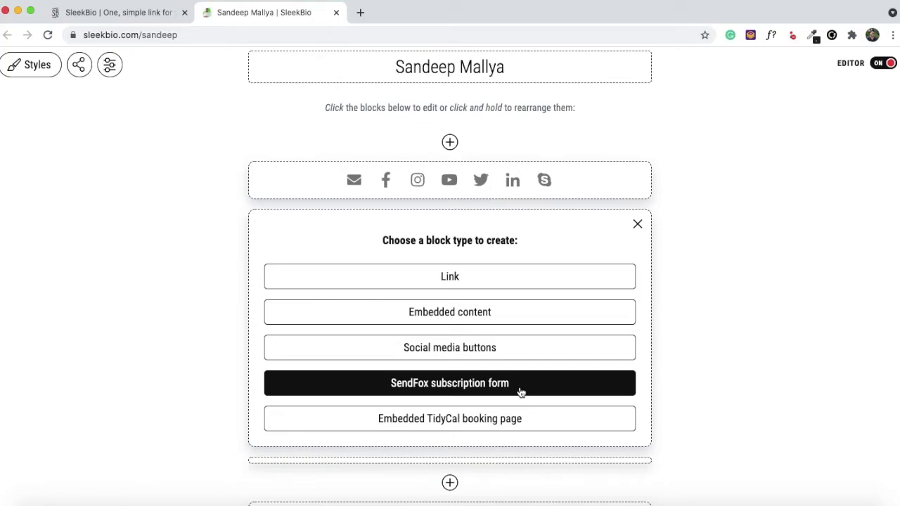
Start a SendFox subscription form block beneath the social media icons, examine its connection options and close it
left_click(521, 389)
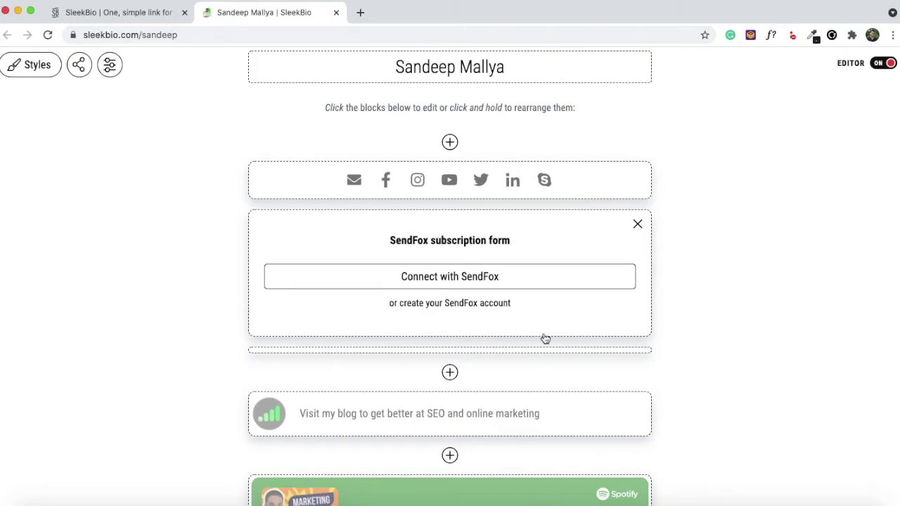
left_click(638, 224)
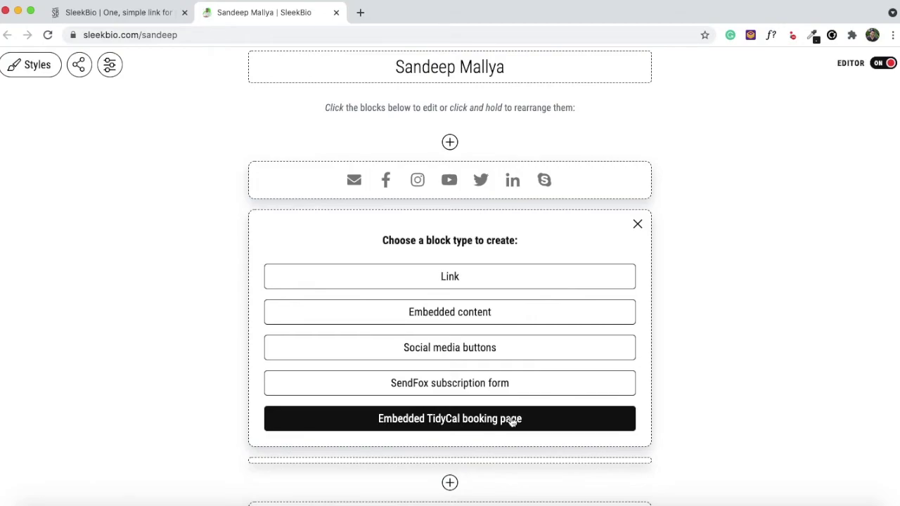
Start an embedded TidyCal booking page block, examine the available booking types and close it without saving
left_click(512, 421)
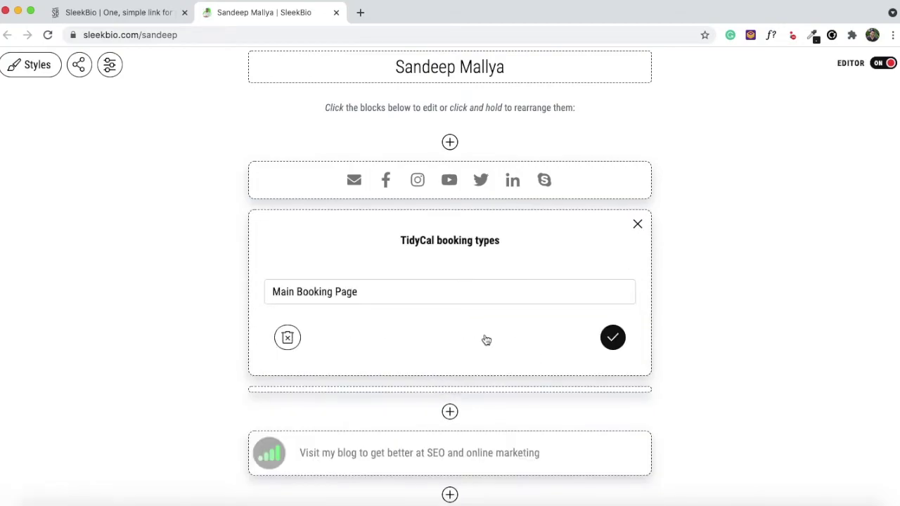
left_click(441, 296)
left_click(430, 283)
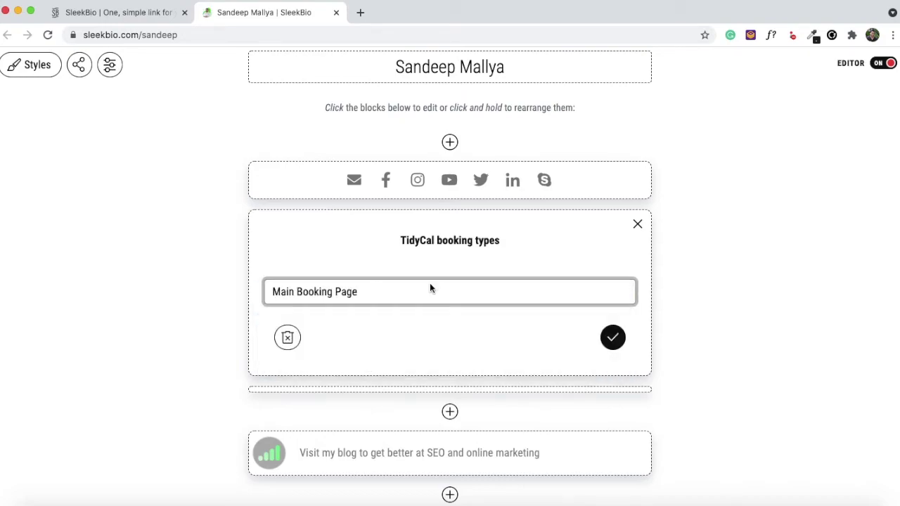
left_click(429, 283)
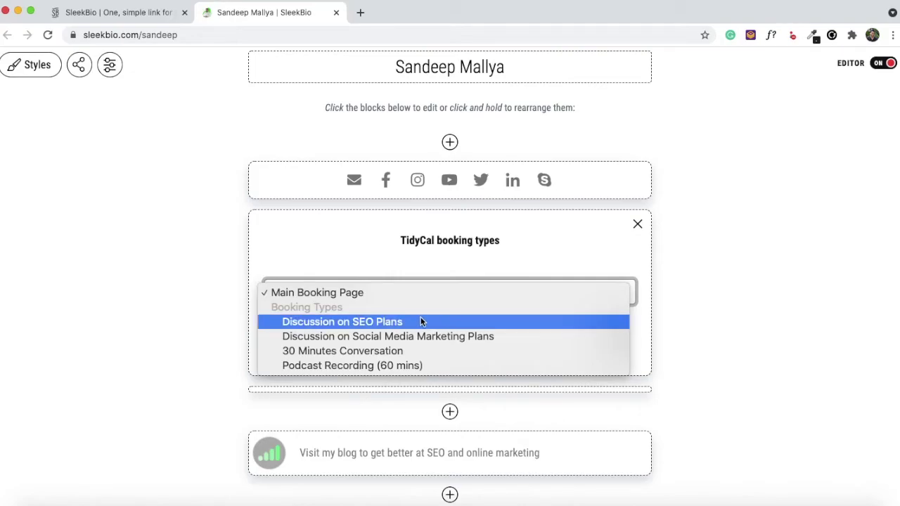
left_click(599, 251)
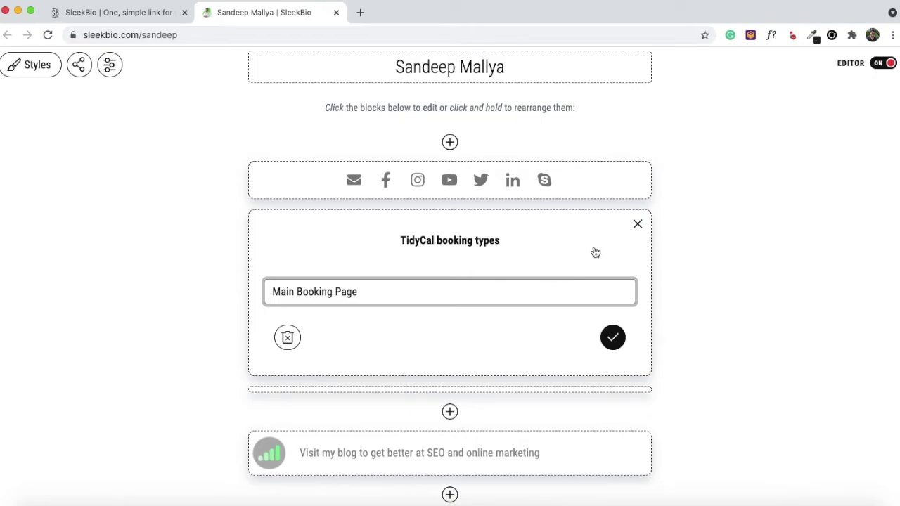
left_click(638, 226)
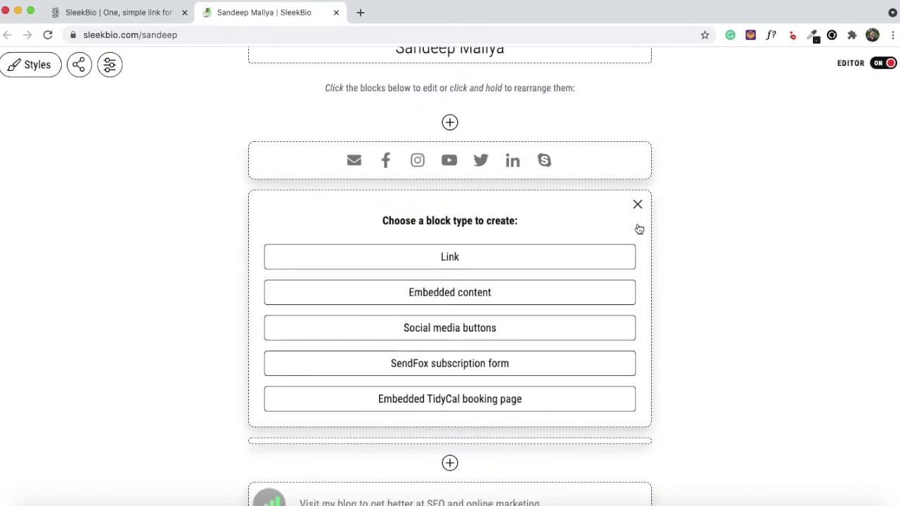
Turn the editor off and examine the public page from the booking calendar and article links to the profile header
left_click(885, 62)
scroll(848, 209, "down", 20)
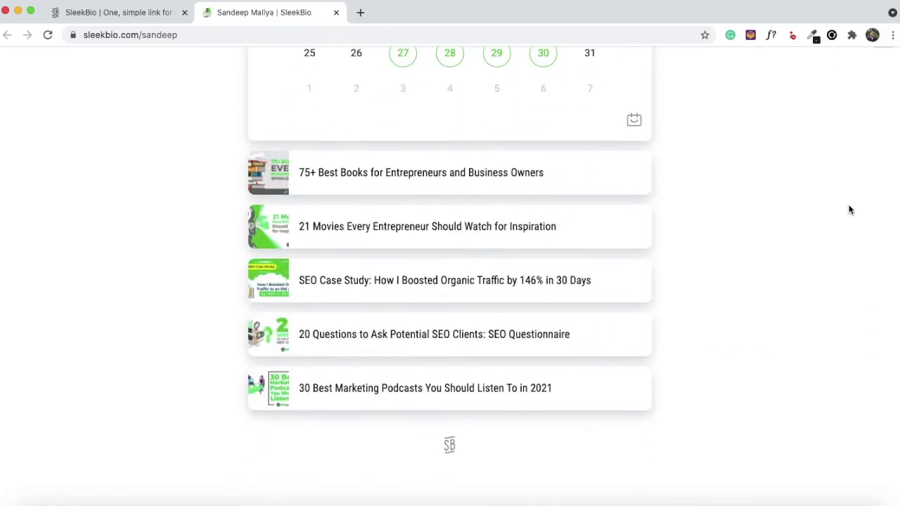
scroll(849, 210, "up", 20)
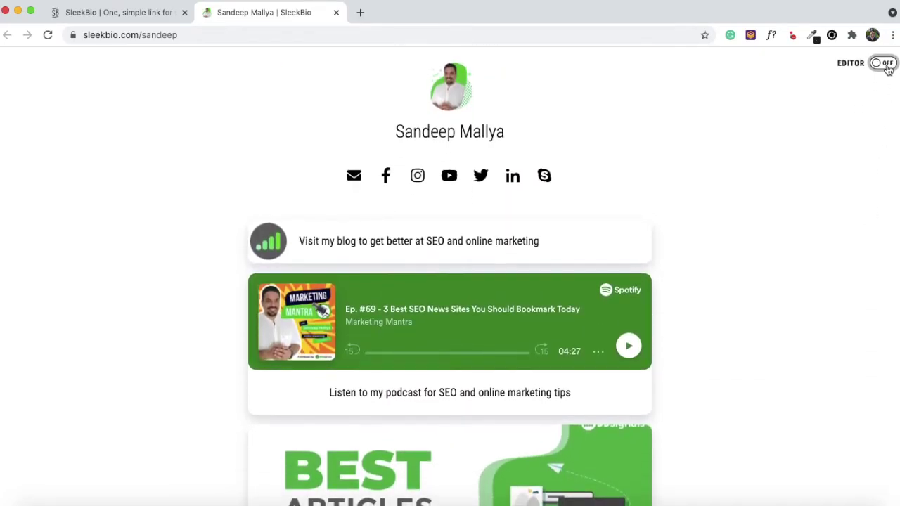
Turn the editor back on, open the page's style settings to examine them, and switch the editor off again
left_click(885, 63)
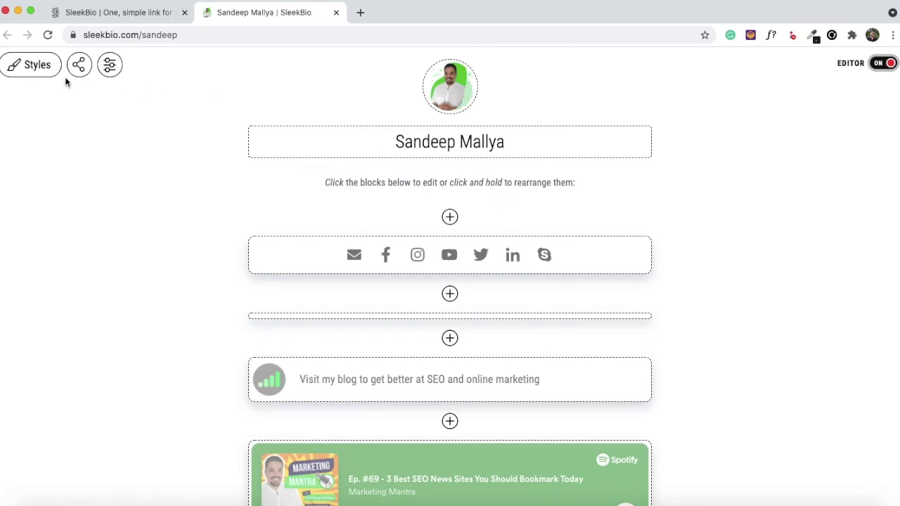
left_click(43, 72)
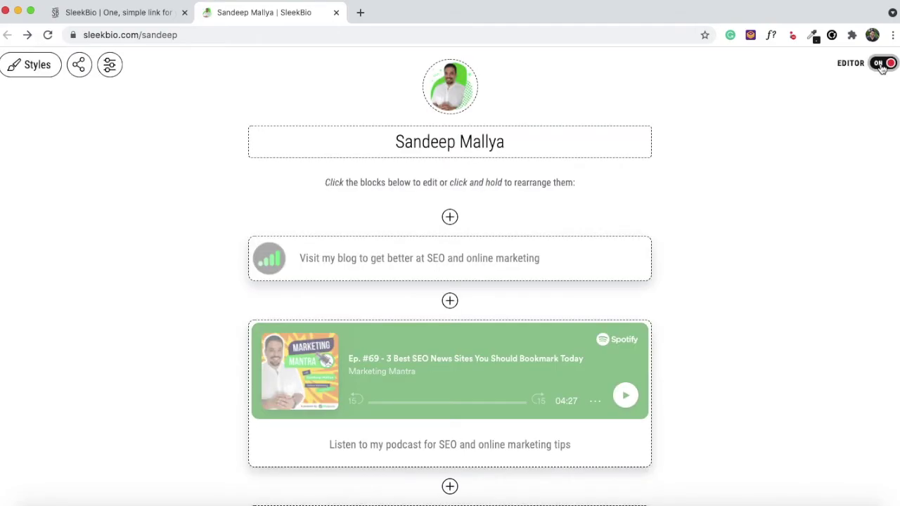
left_click(881, 62)
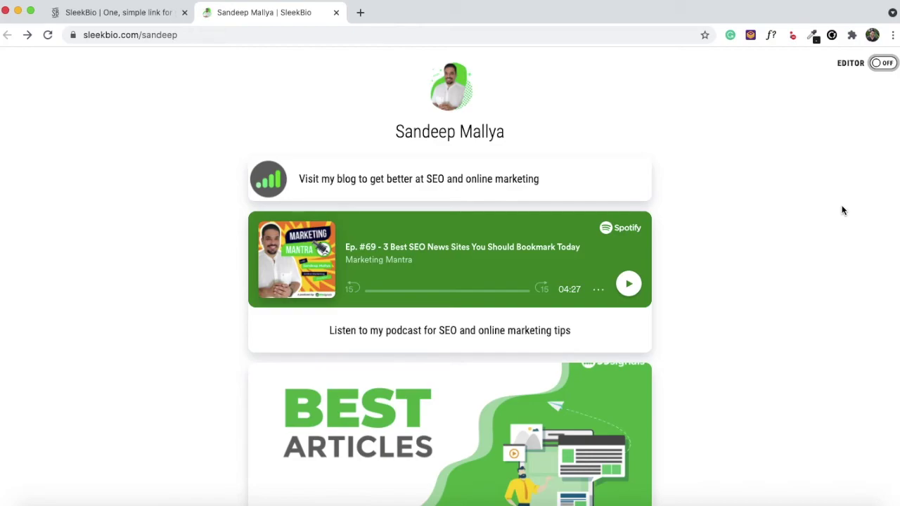
Switch to the SleekBio dashboard and open the user settings to examine the page link and Facebook Pixel fields
key("ctrl+shift+Tab")
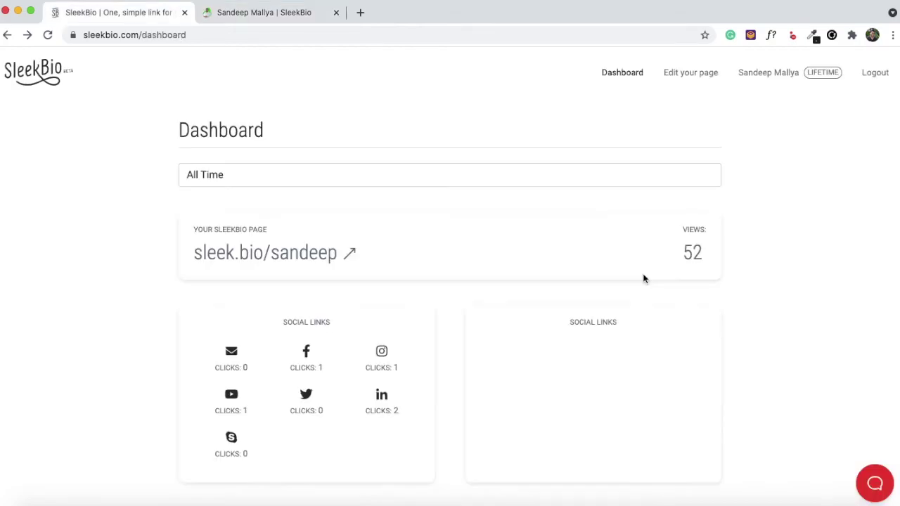
left_click(780, 82)
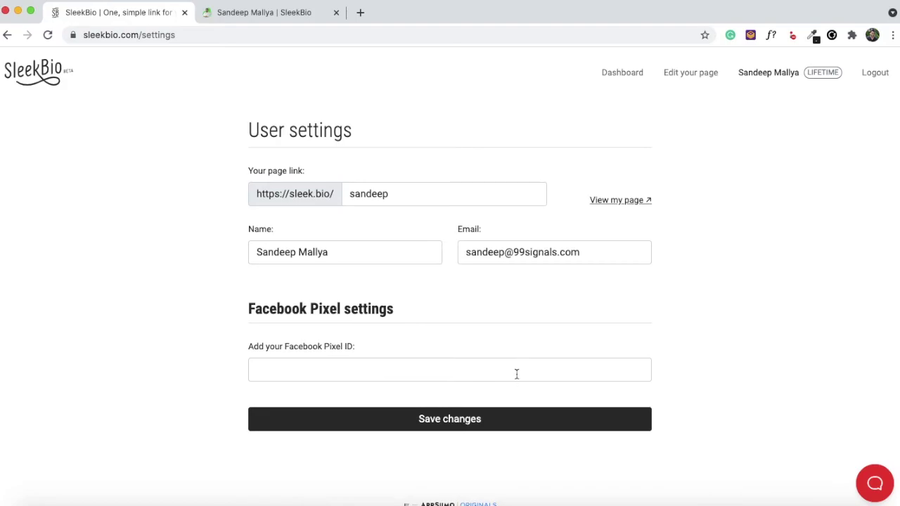
Return to the dashboard and examine the all-time page views and the clicks recorded for each link and embed
left_click(639, 74)
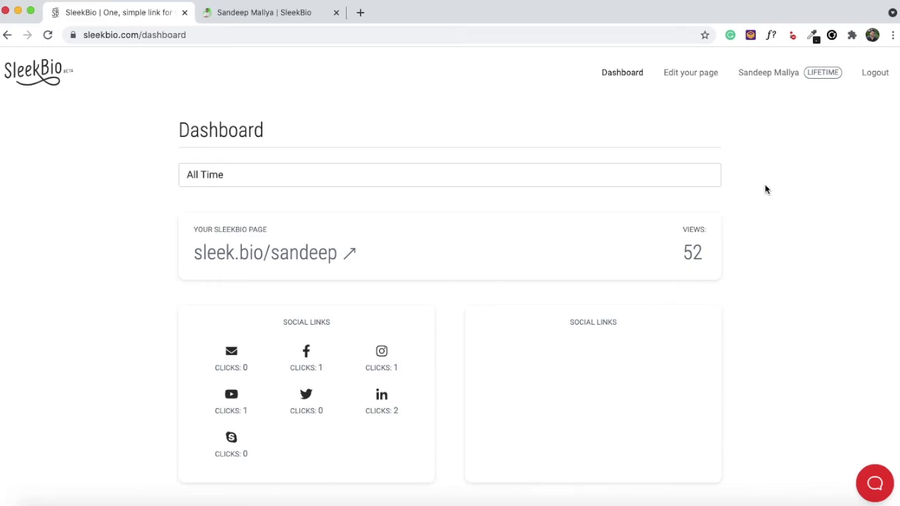
scroll(767, 190, "down", 10)
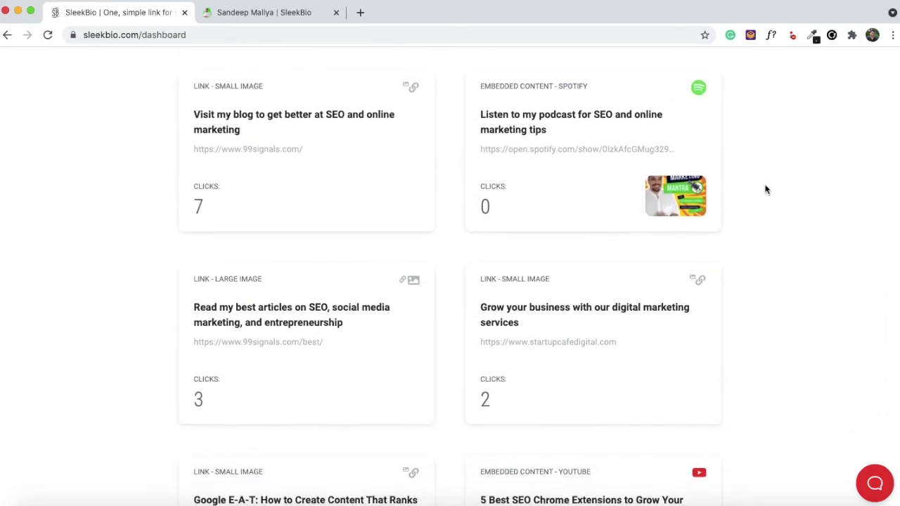
scroll(766, 190, "down", 1)
scroll(766, 190, "up", 15)
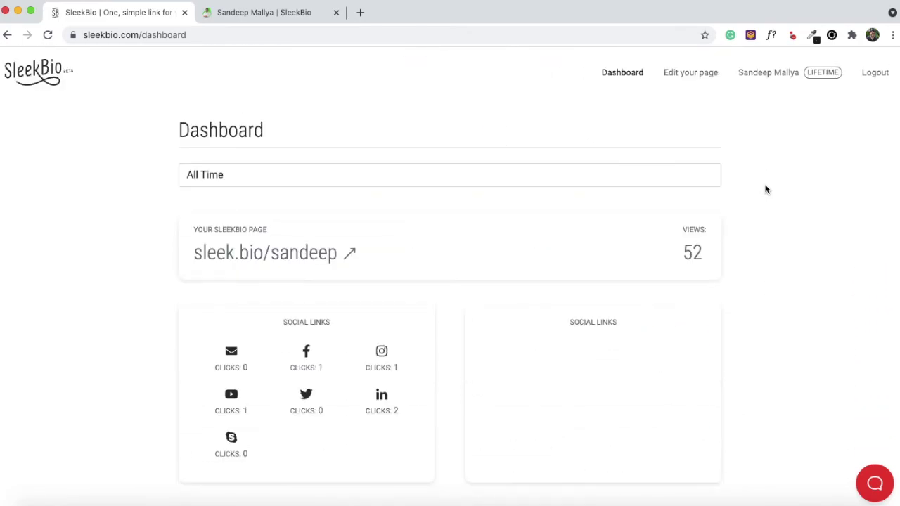